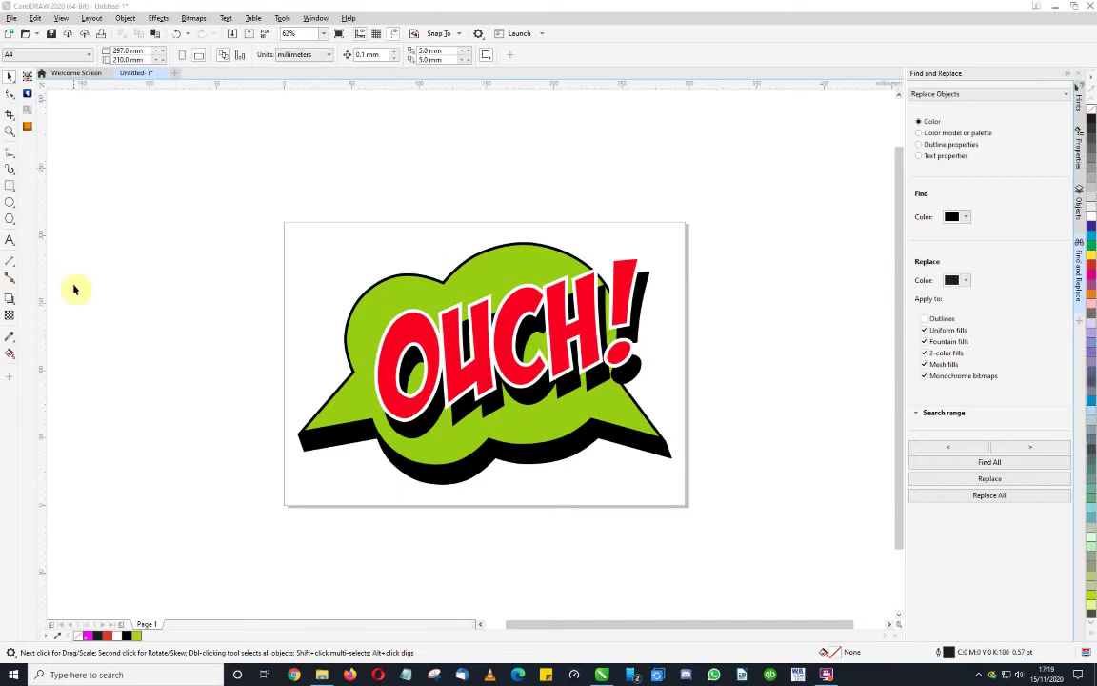
- Replace every uniform and mesh fill's colour model with CMYK using Replace All, declining a restart
left_click(518, 265)
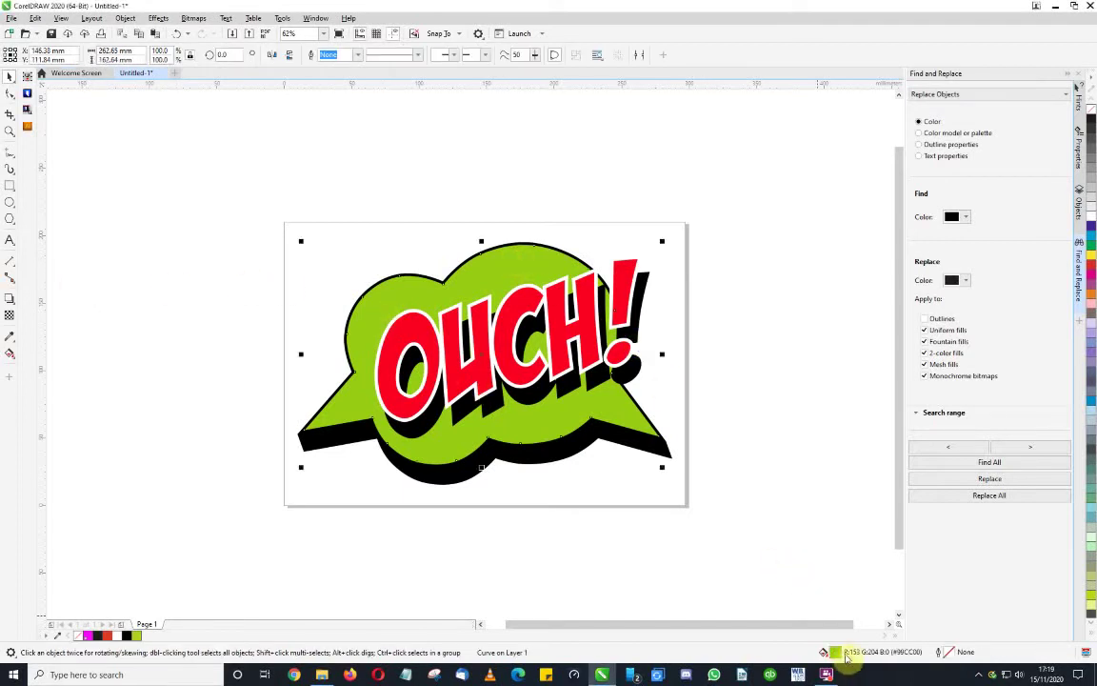
left_click(765, 349)
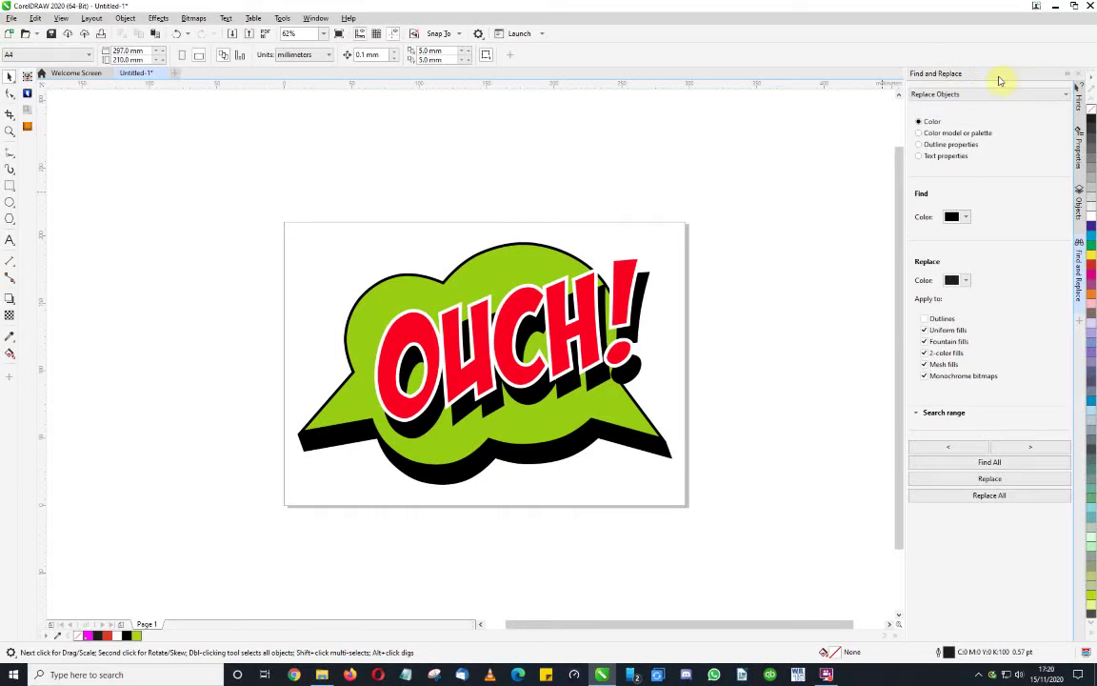
left_click(34, 19)
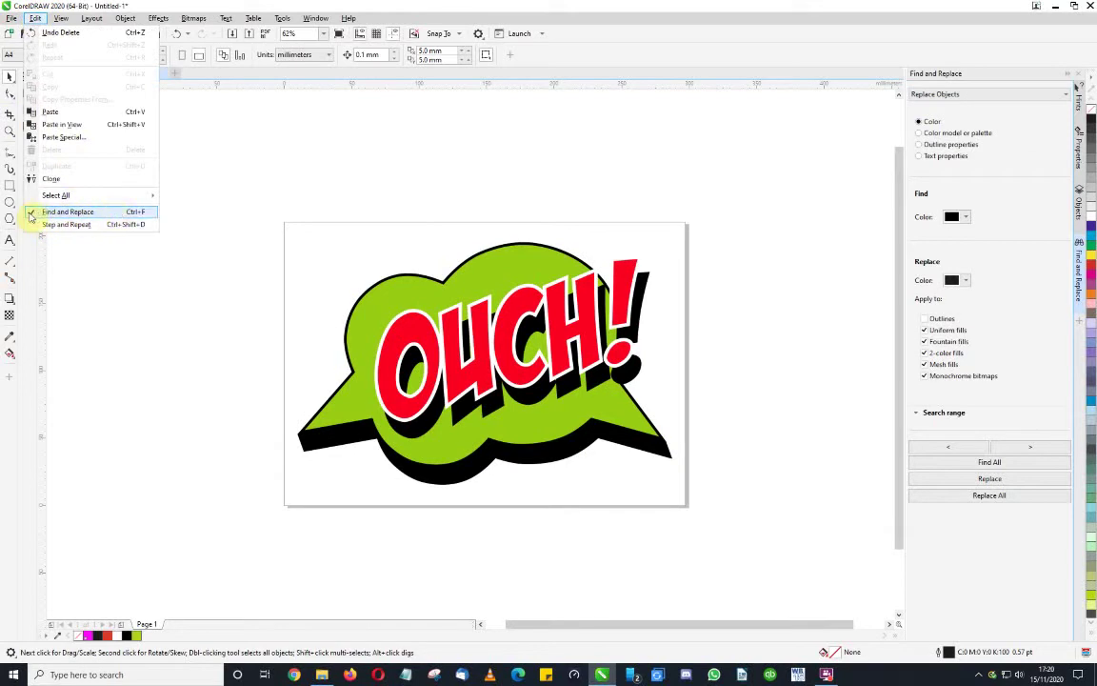
left_click(586, 148)
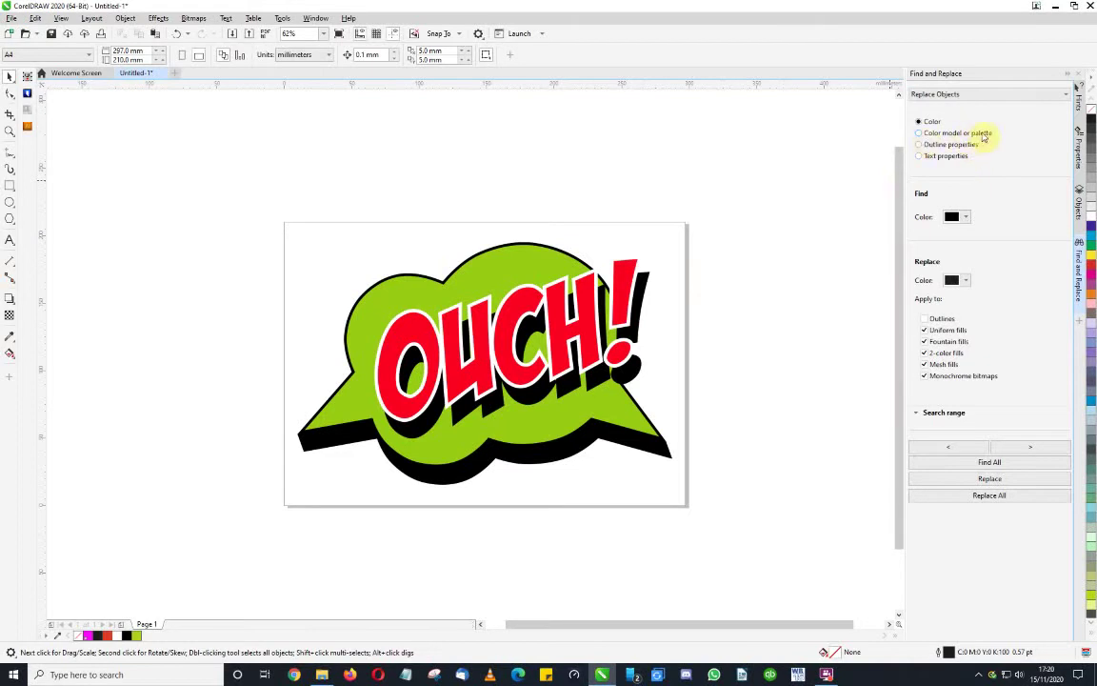
left_click(920, 135)
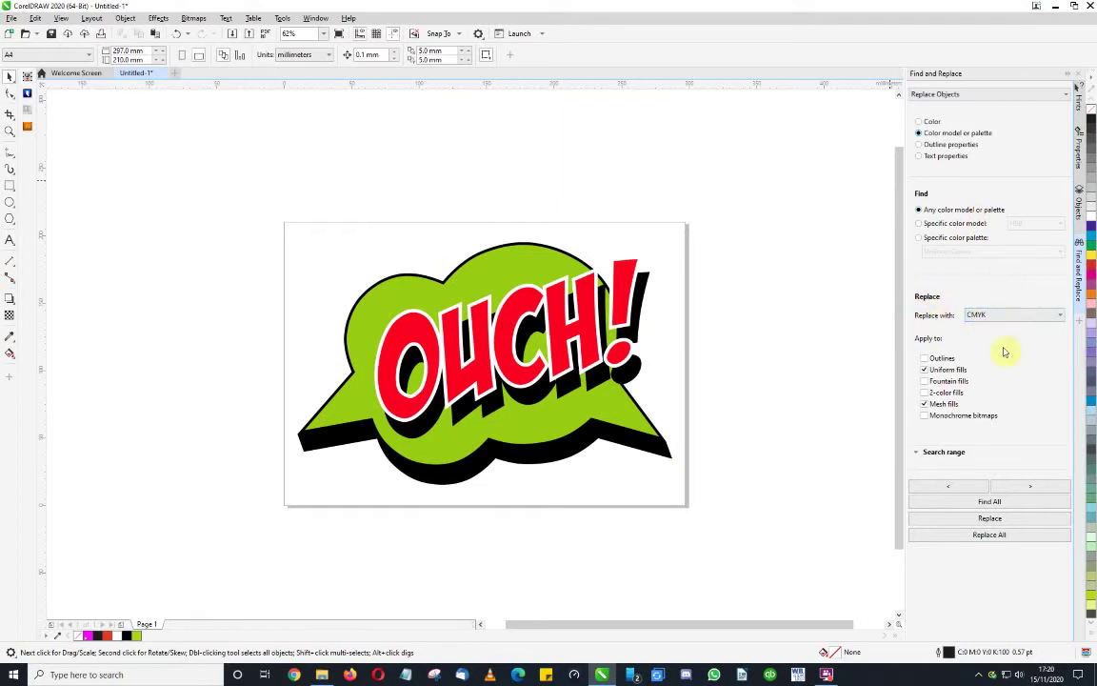
left_click(1059, 316)
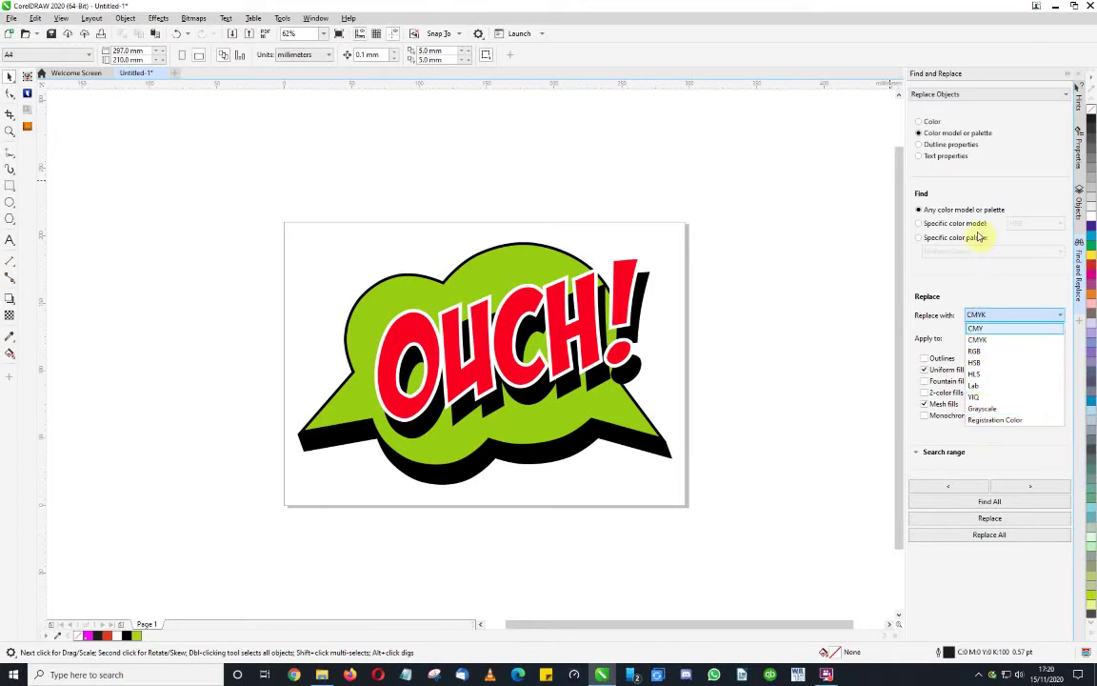
left_click(917, 303)
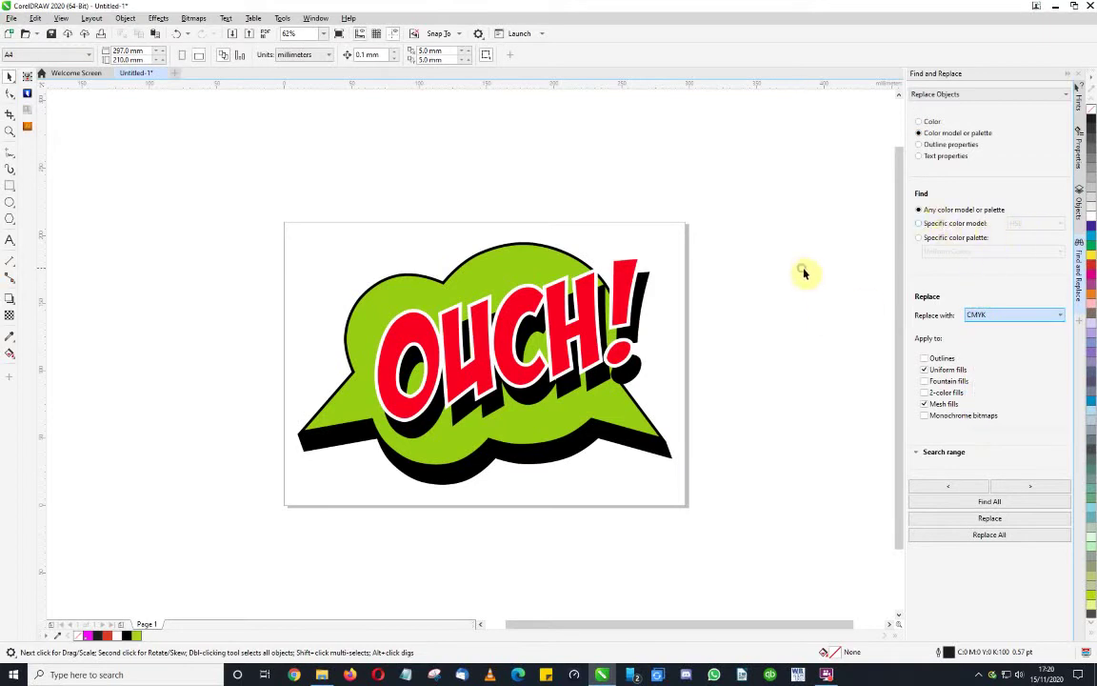
left_click(991, 534)
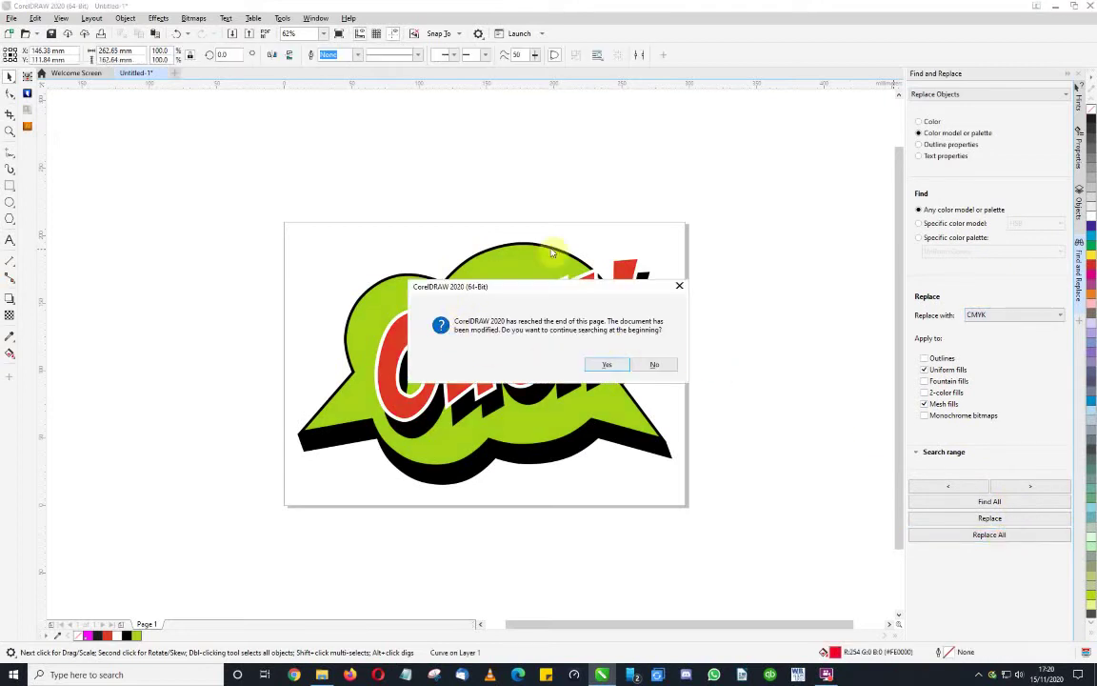
left_click(656, 364)
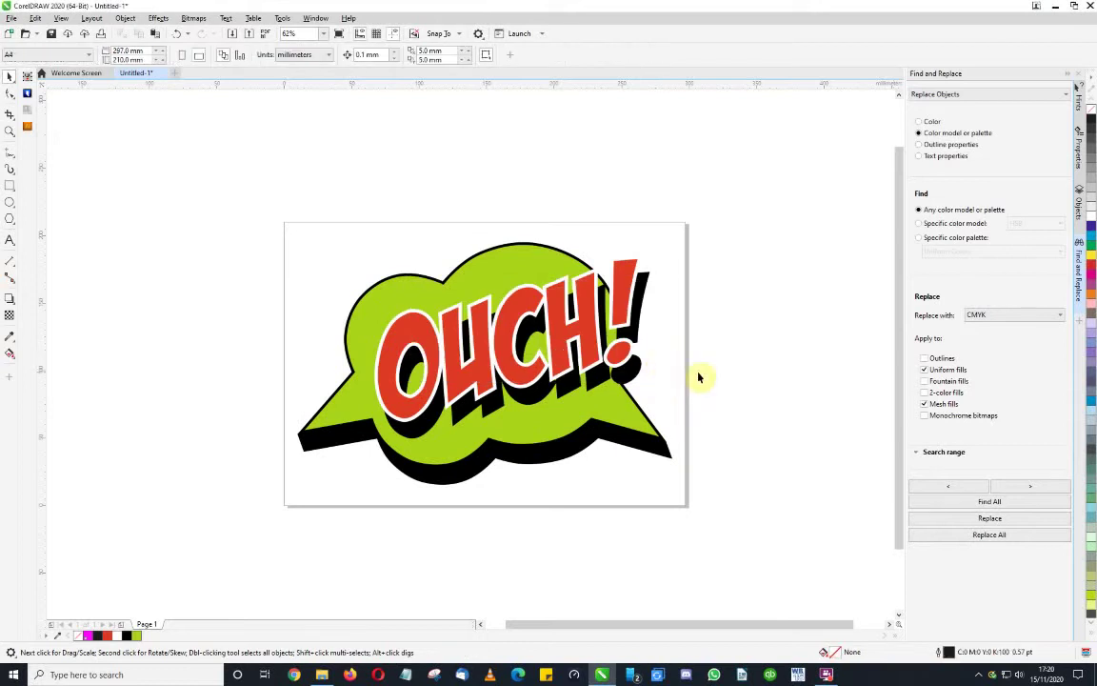
left_click(514, 273)
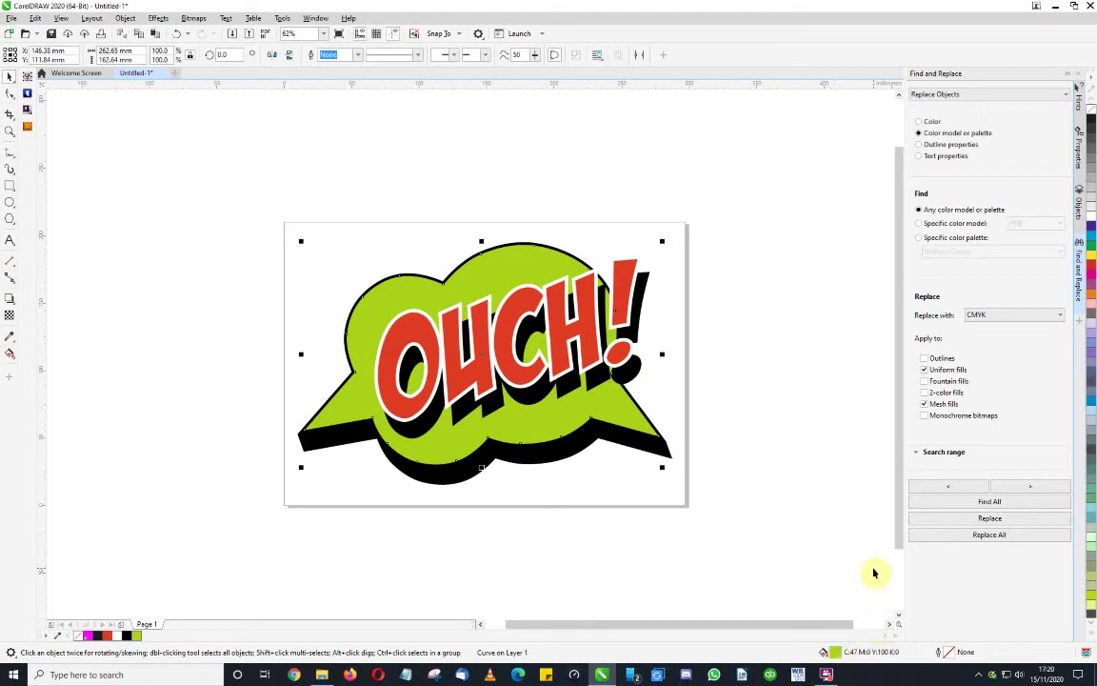
left_click(683, 337)
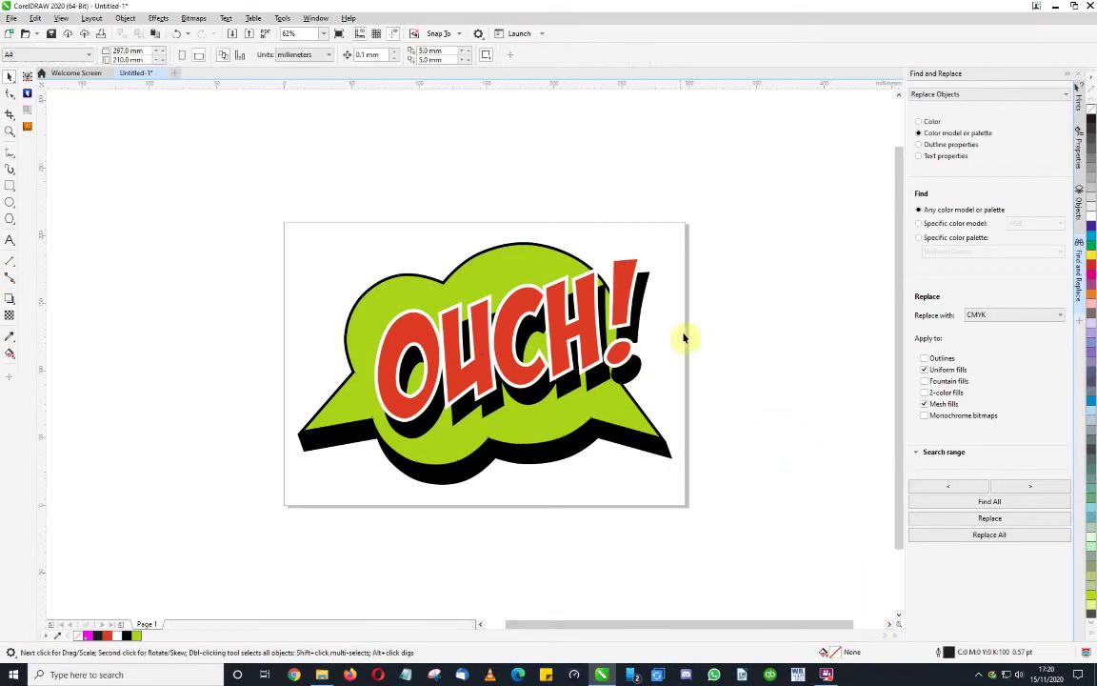
scroll(666, 321, "up", 5)
left_click(584, 173)
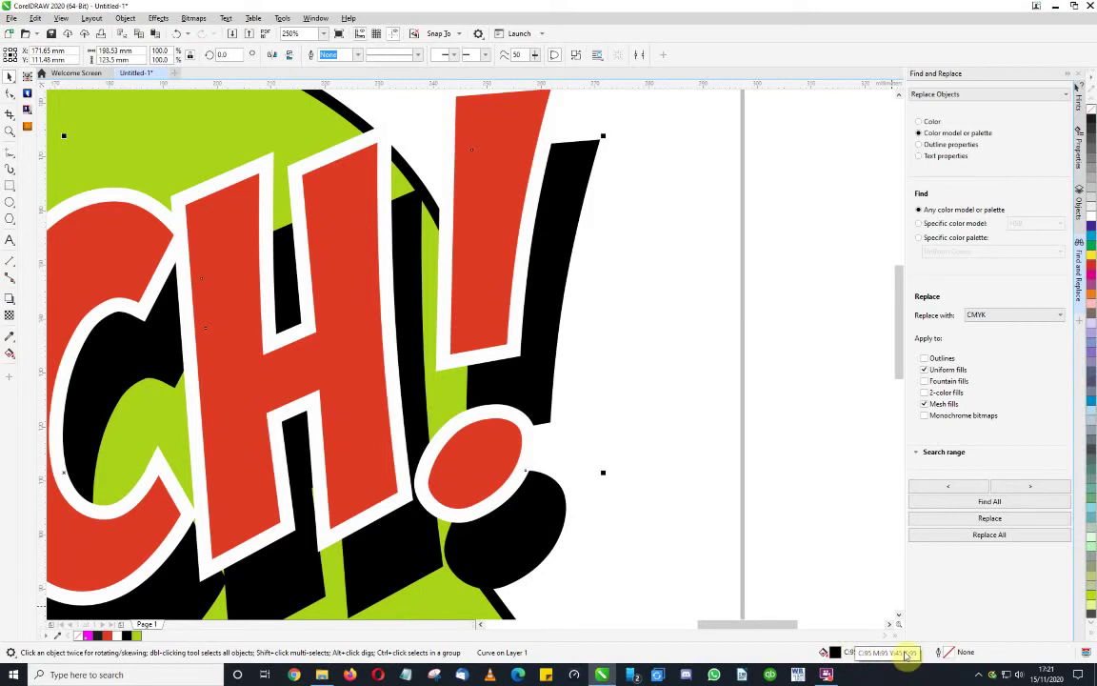
scroll(776, 436, "down", 1)
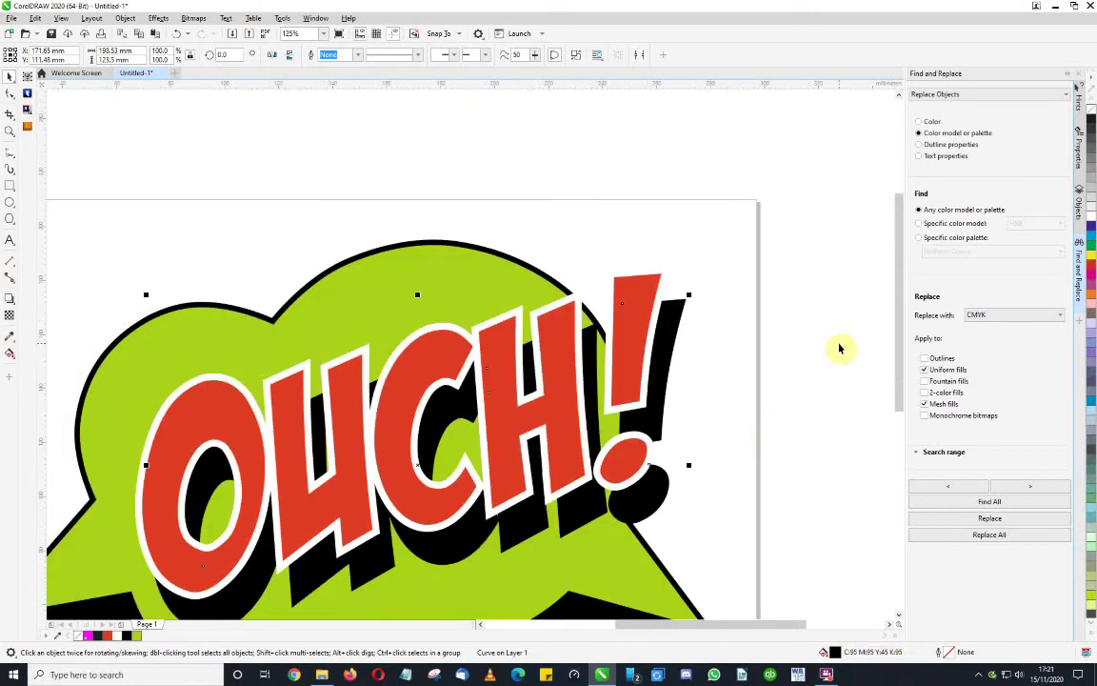
left_click(780, 354)
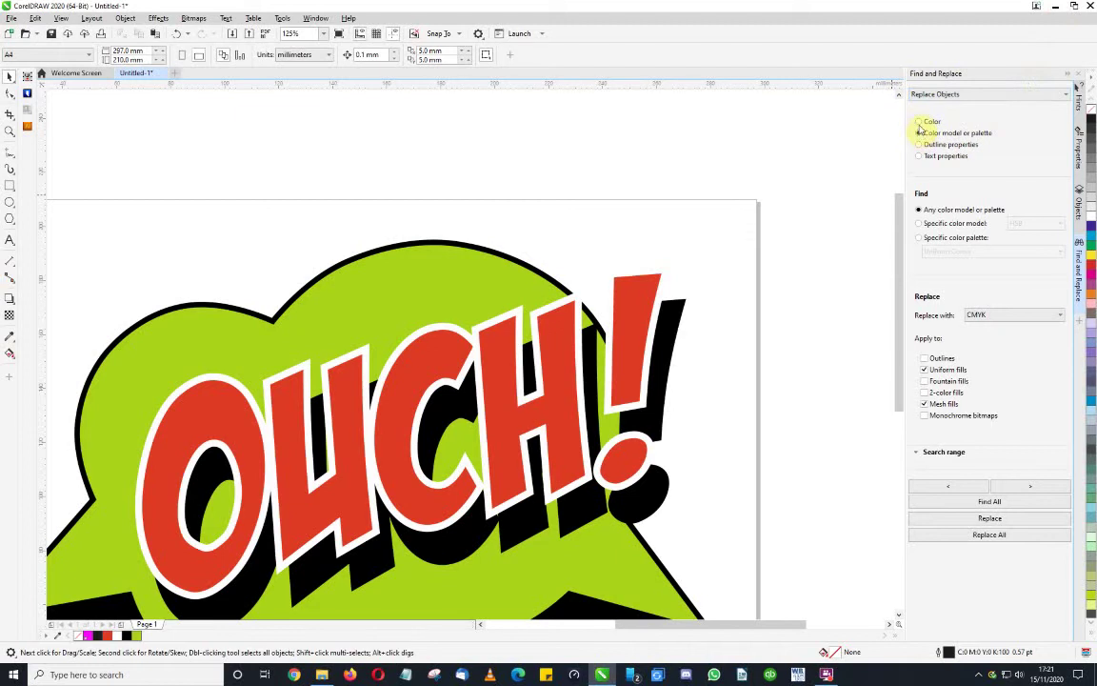
- Set the colour to find by sampling the rich-black shadow behind OUCH!
left_click(919, 122)
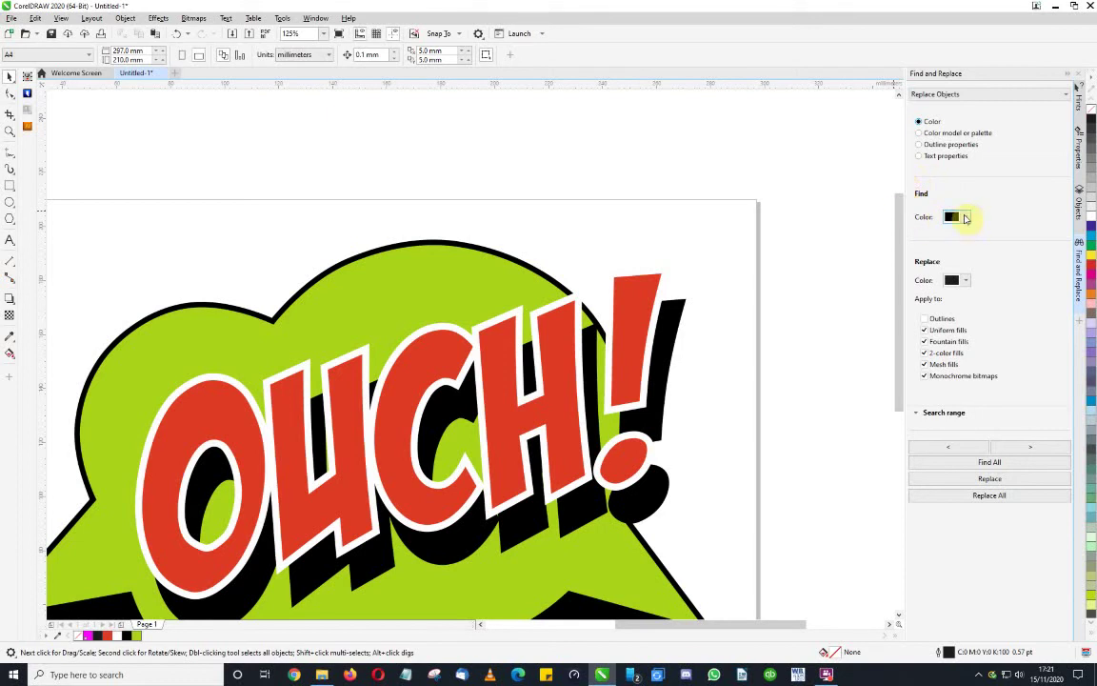
left_click(964, 219)
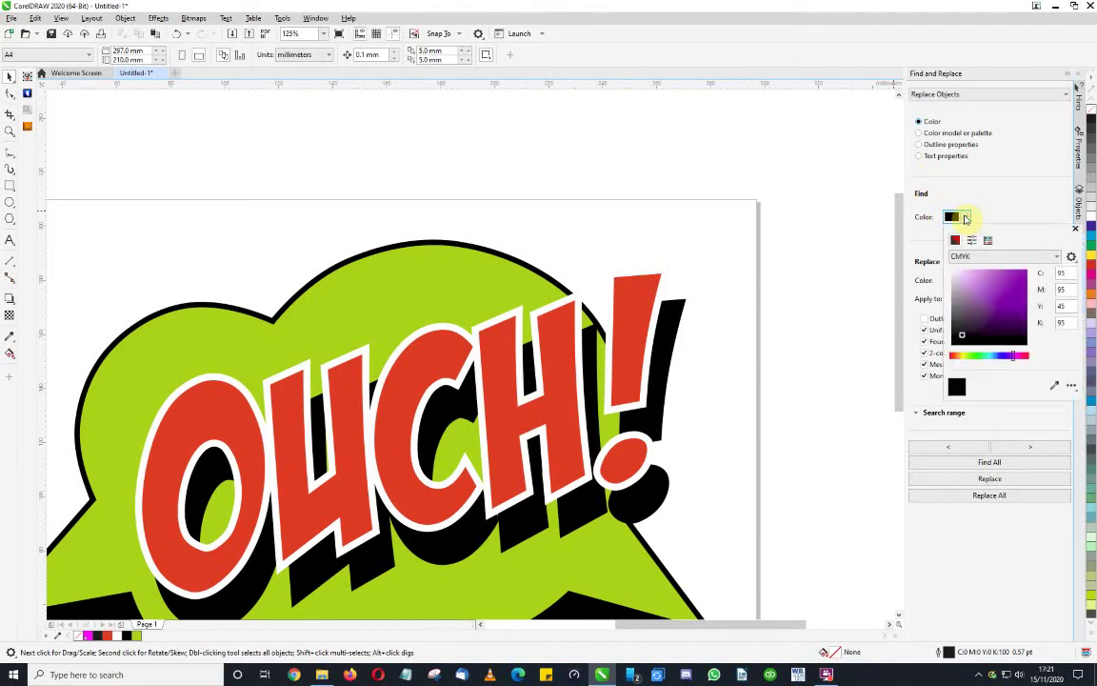
left_click(1058, 385)
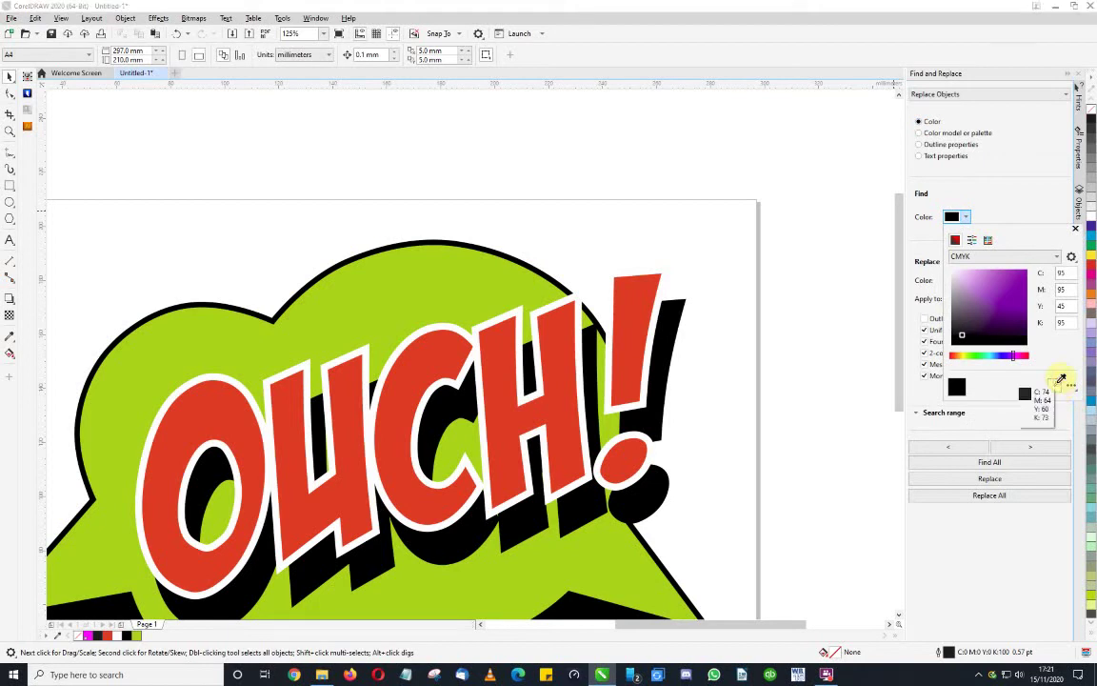
left_click(672, 314)
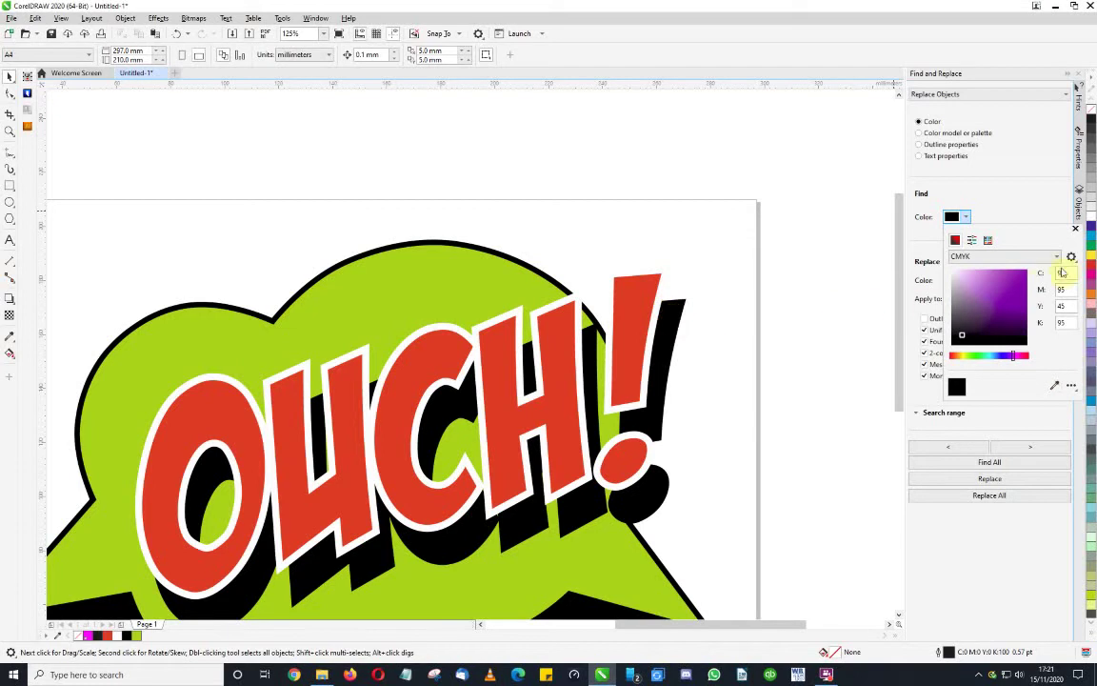
left_click(1077, 233)
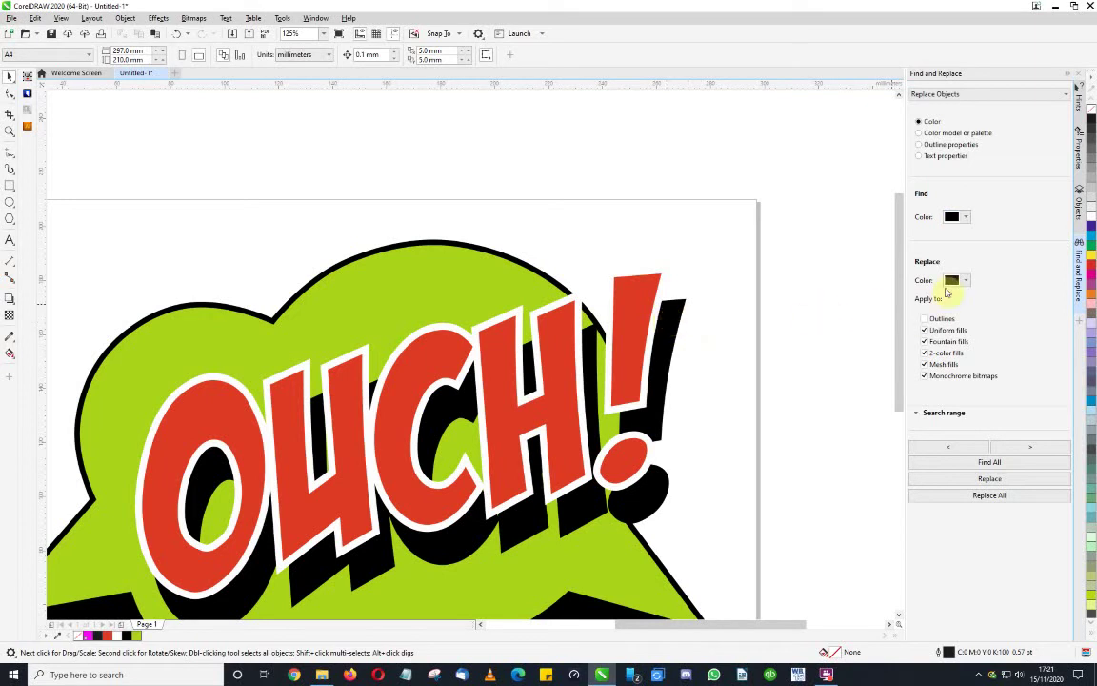
- Replace all matches with pure Black C0 M0 Y0 K100, then select the shadow to verify
left_click(966, 281)
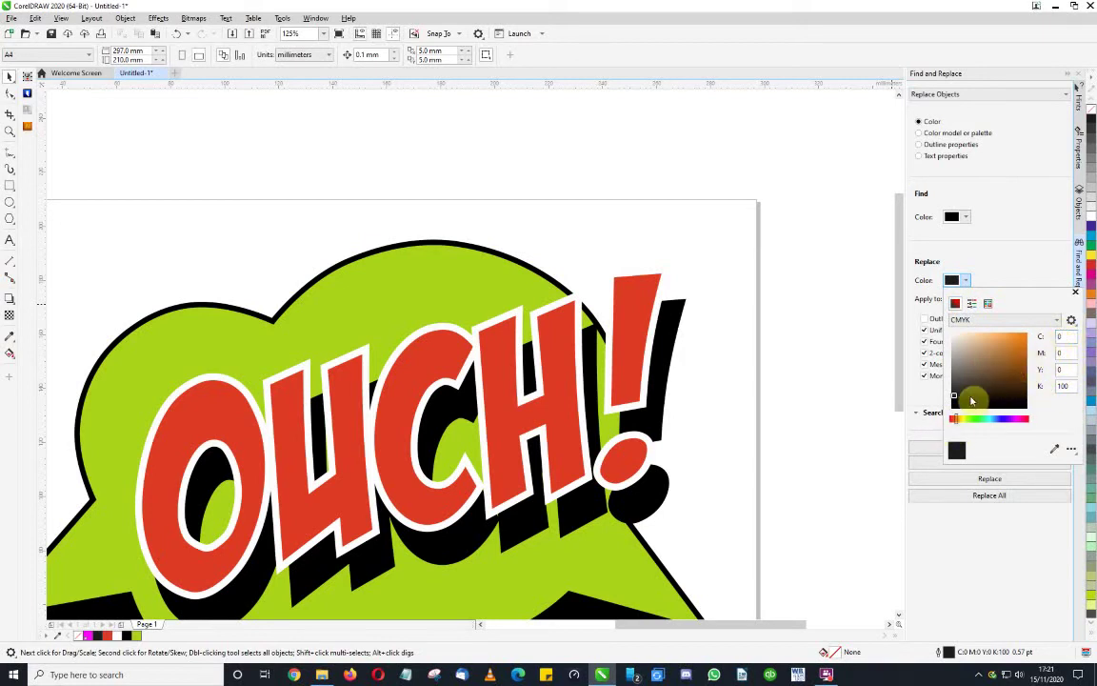
mouse_move(957, 395)
left_mouse_down()
mouse_move(947, 339)
mouse_move(950, 412)
left_mouse_up()
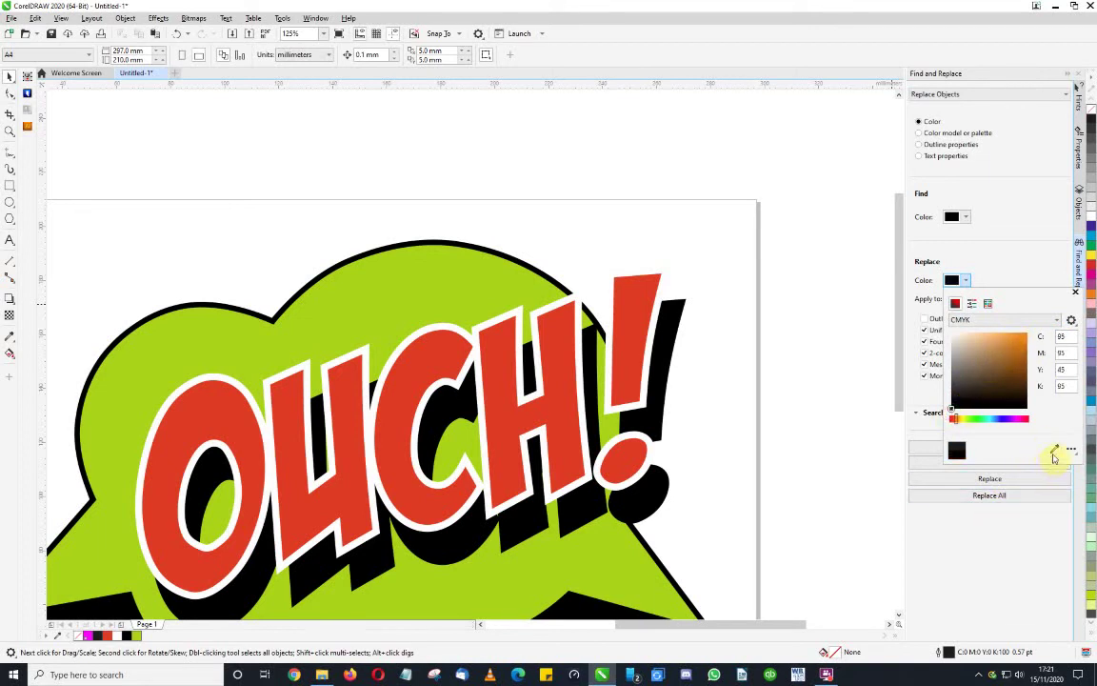
left_click(1056, 450)
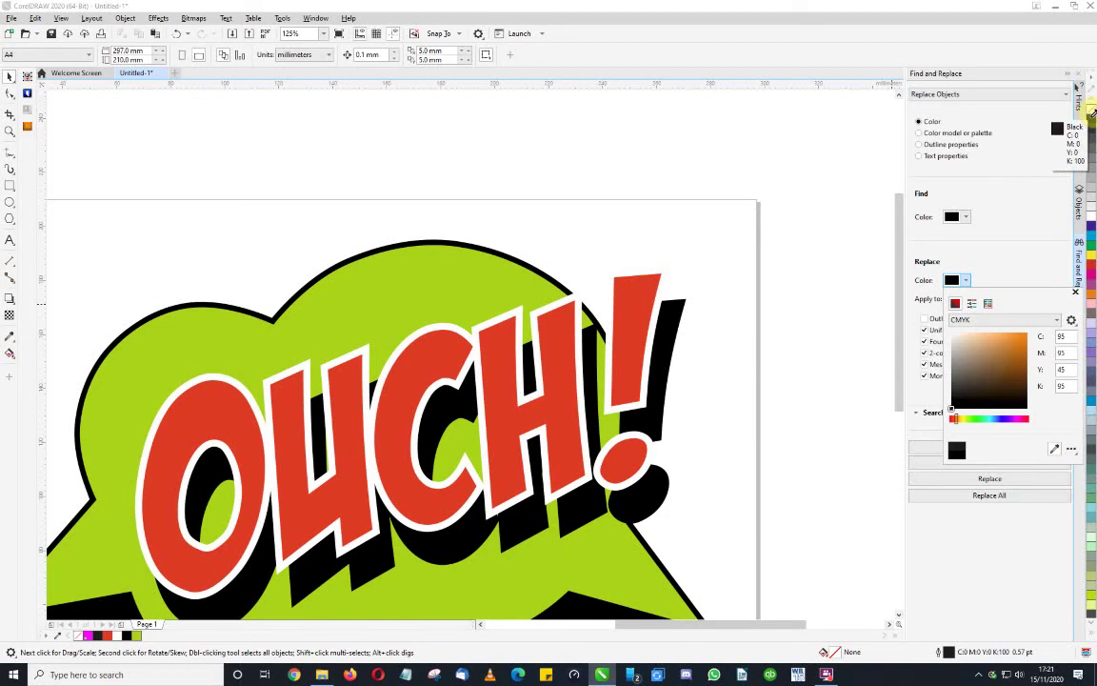
left_click(1091, 113)
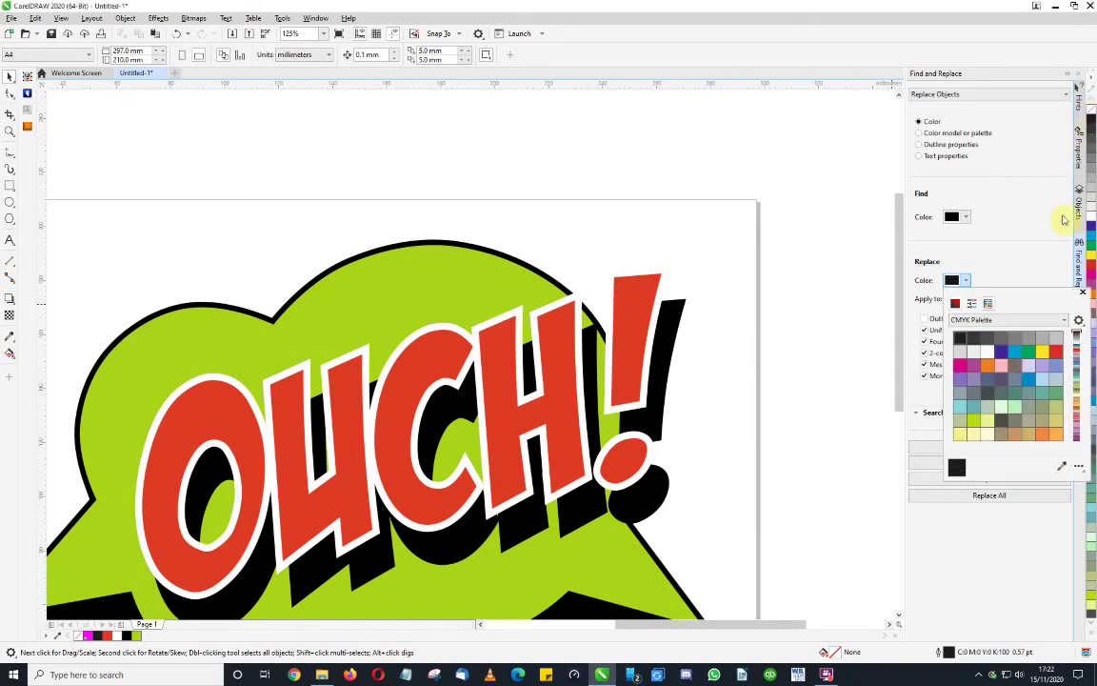
left_click(1083, 292)
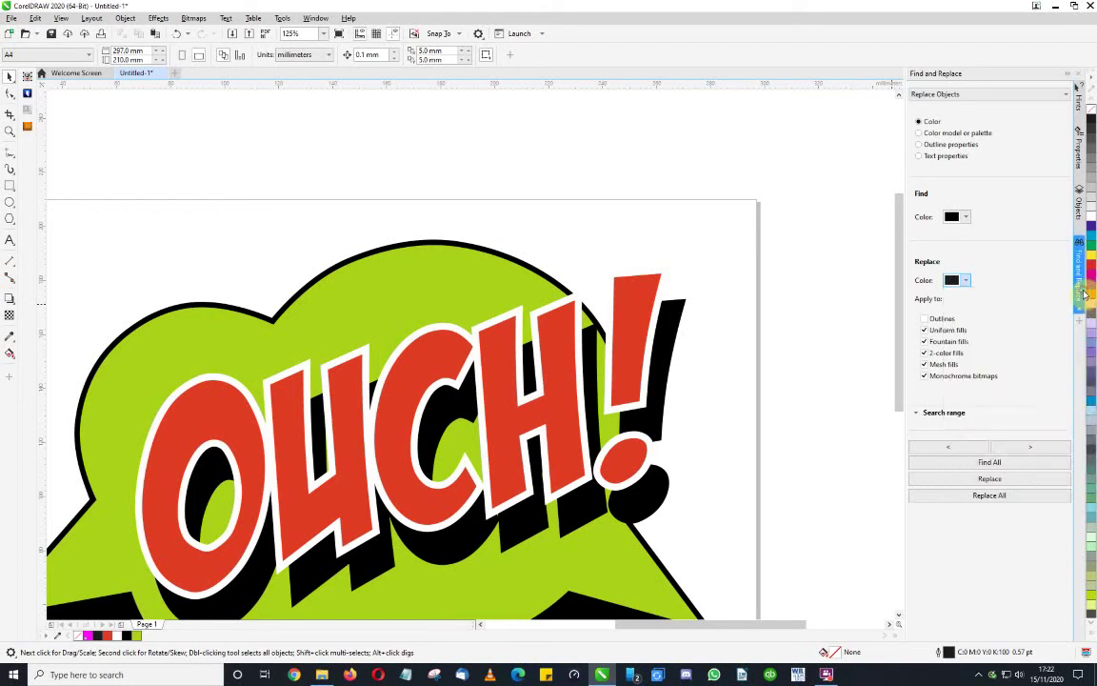
left_click(996, 497)
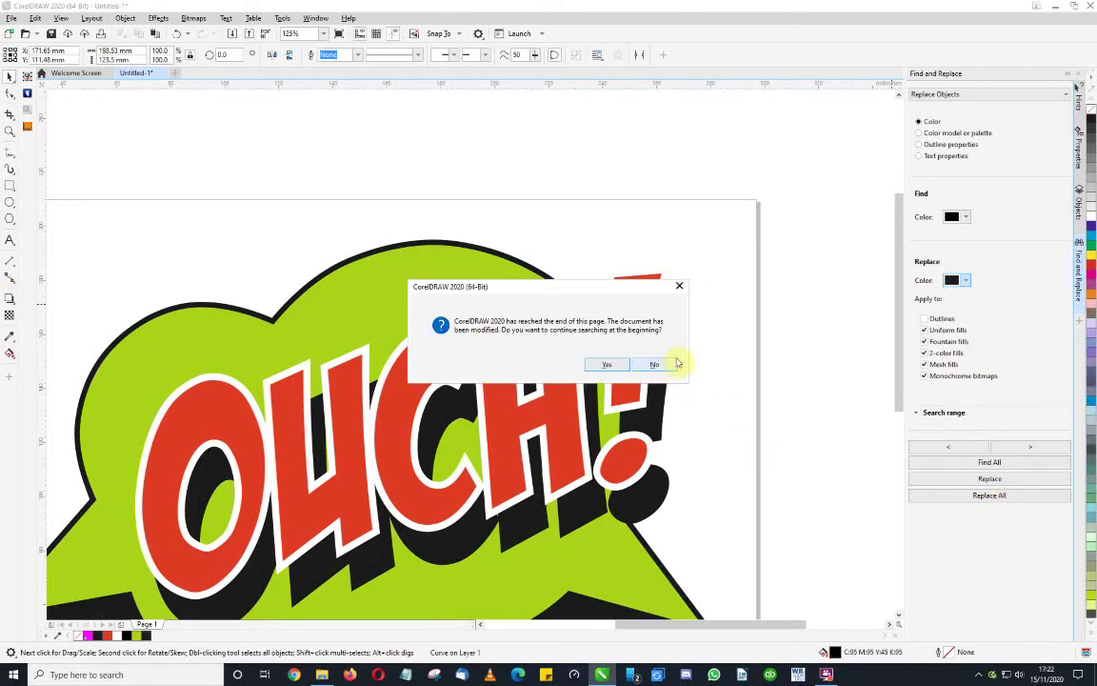
left_click(656, 368)
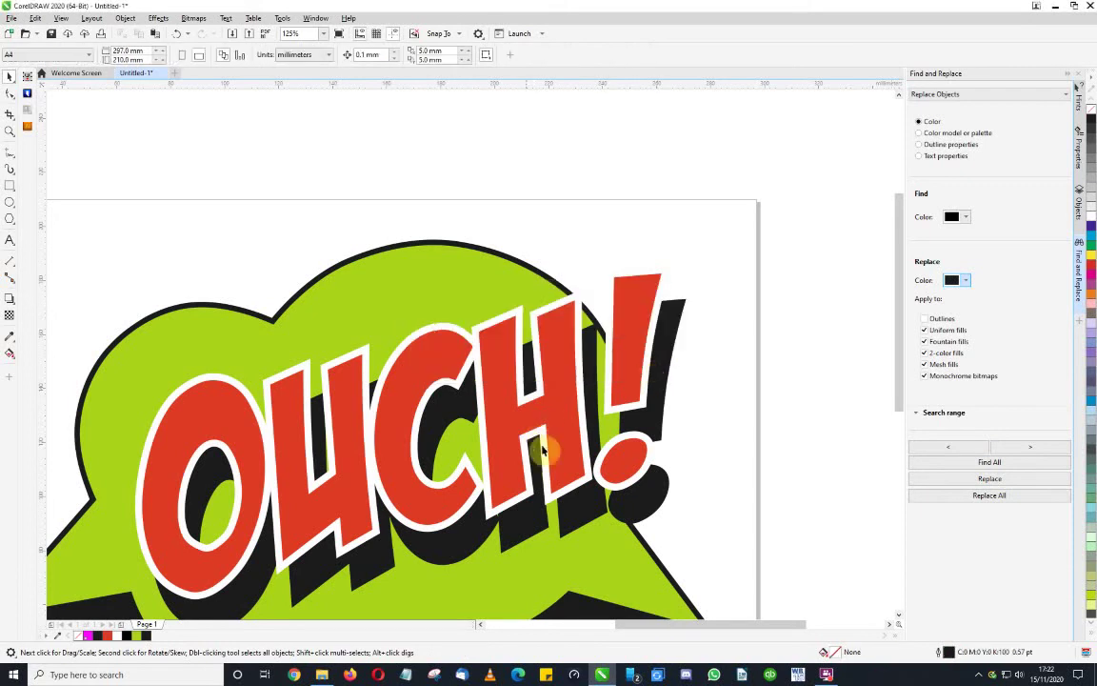
left_click(672, 314)
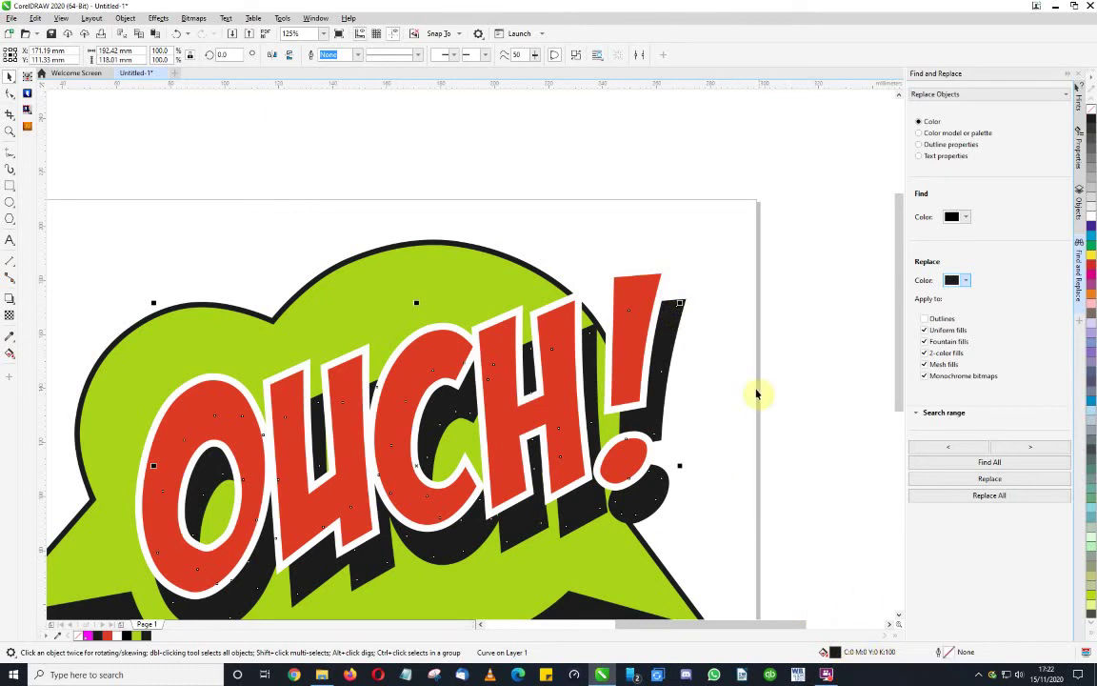
left_click(739, 338)
left_click(684, 306)
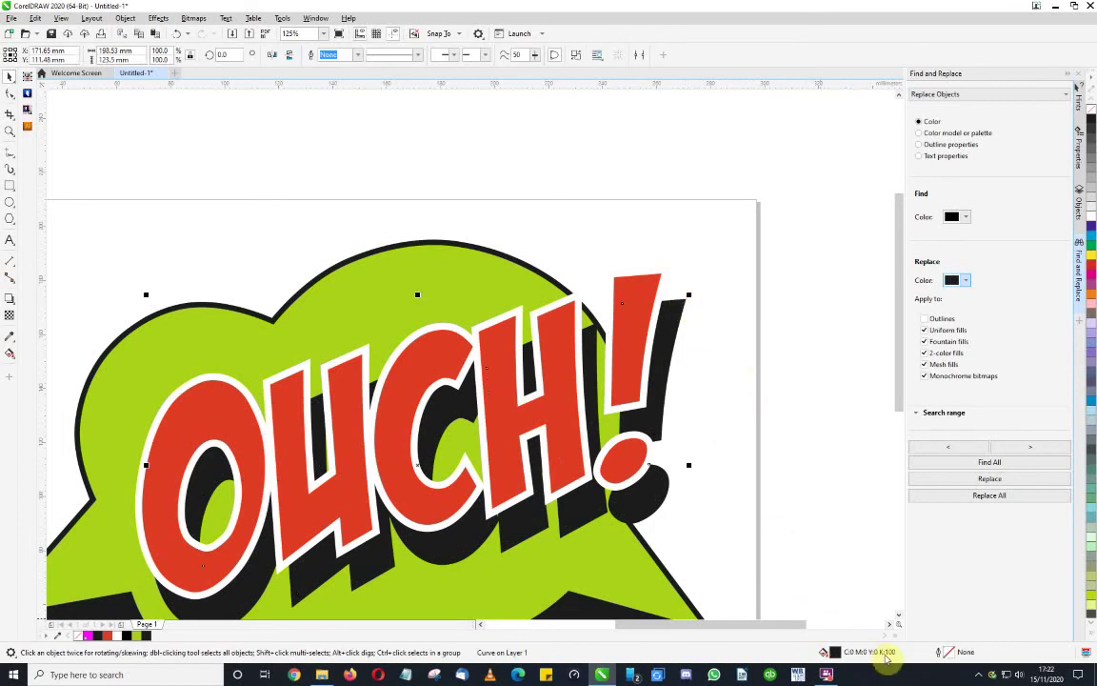
scroll(828, 241, "down", 4)
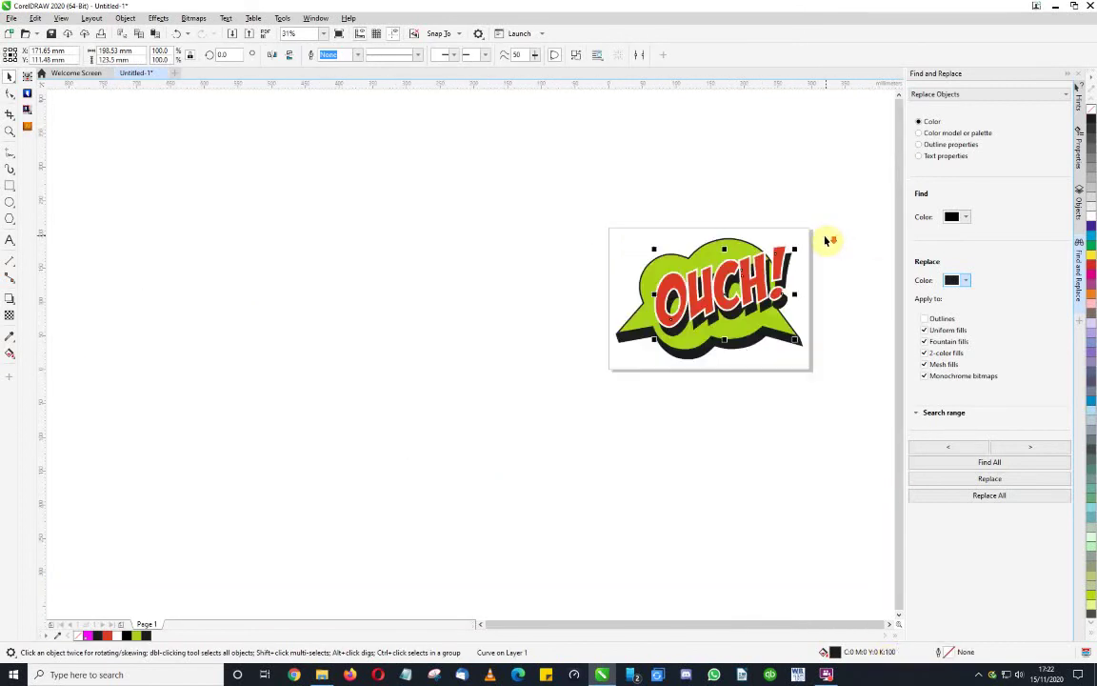
scroll(846, 294, "up", 2)
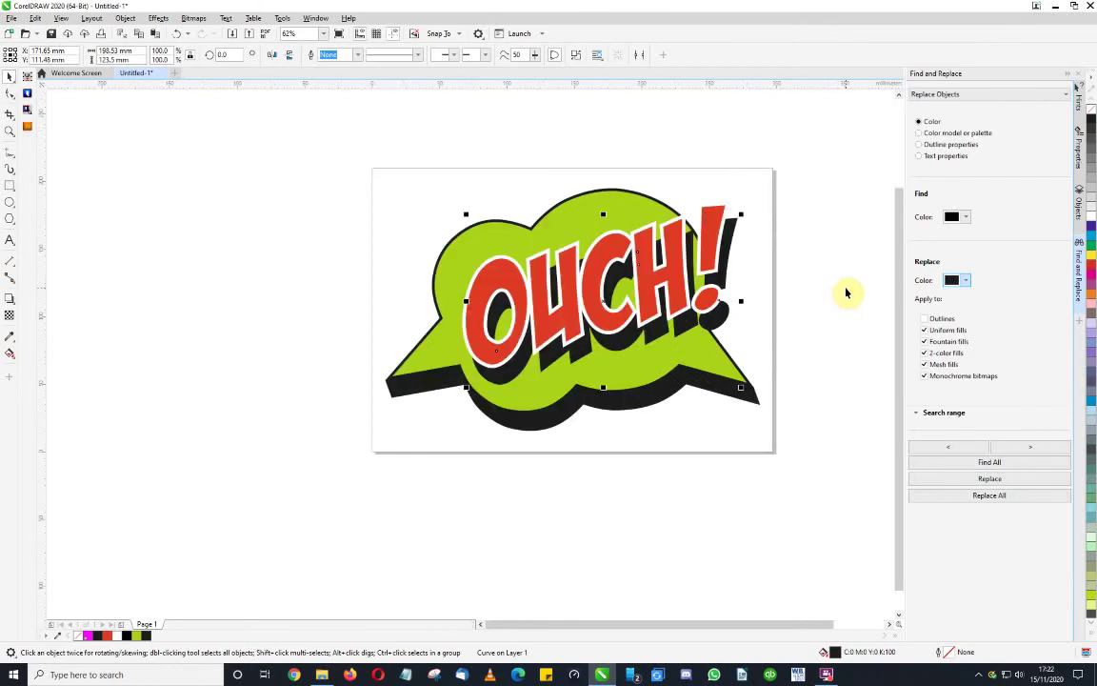
left_click(352, 154)
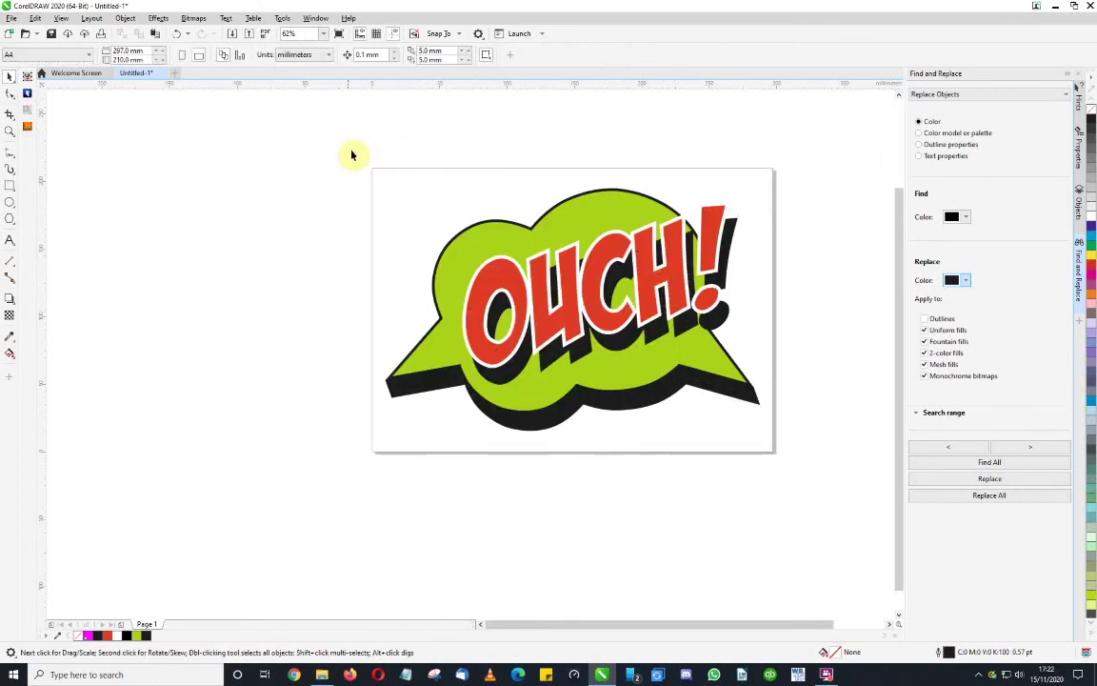
- Create a boundary curve around the marquee-selected OUCH! bubble, then close Find and Replace
left_click_drag(331, 124, 826, 514)
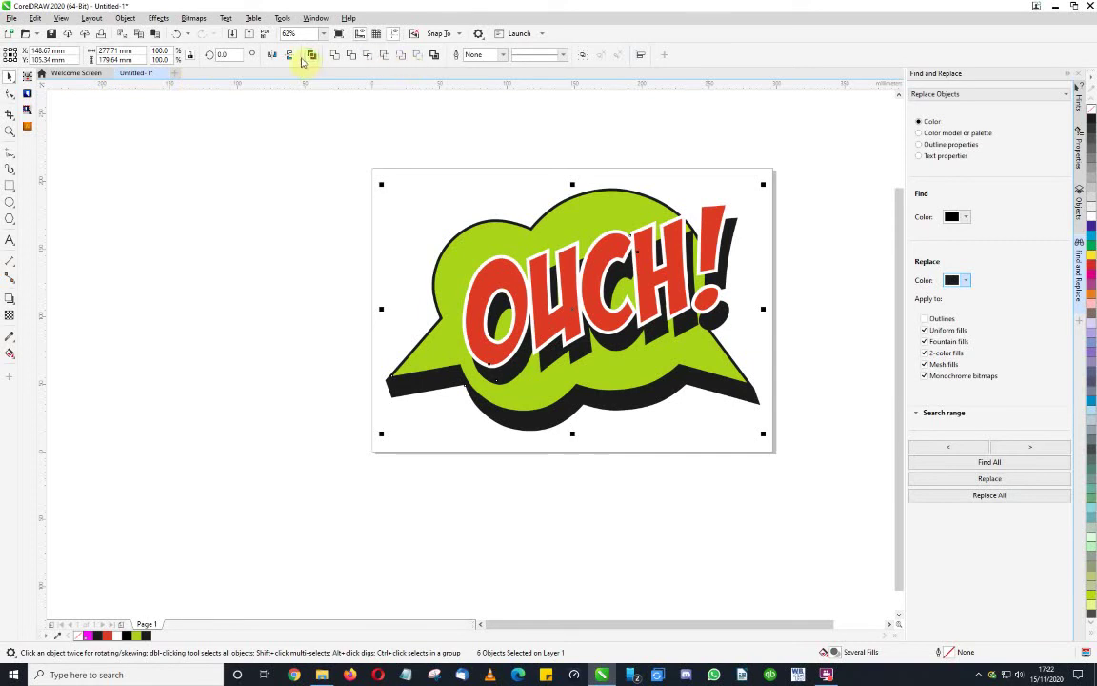
left_click(434, 57)
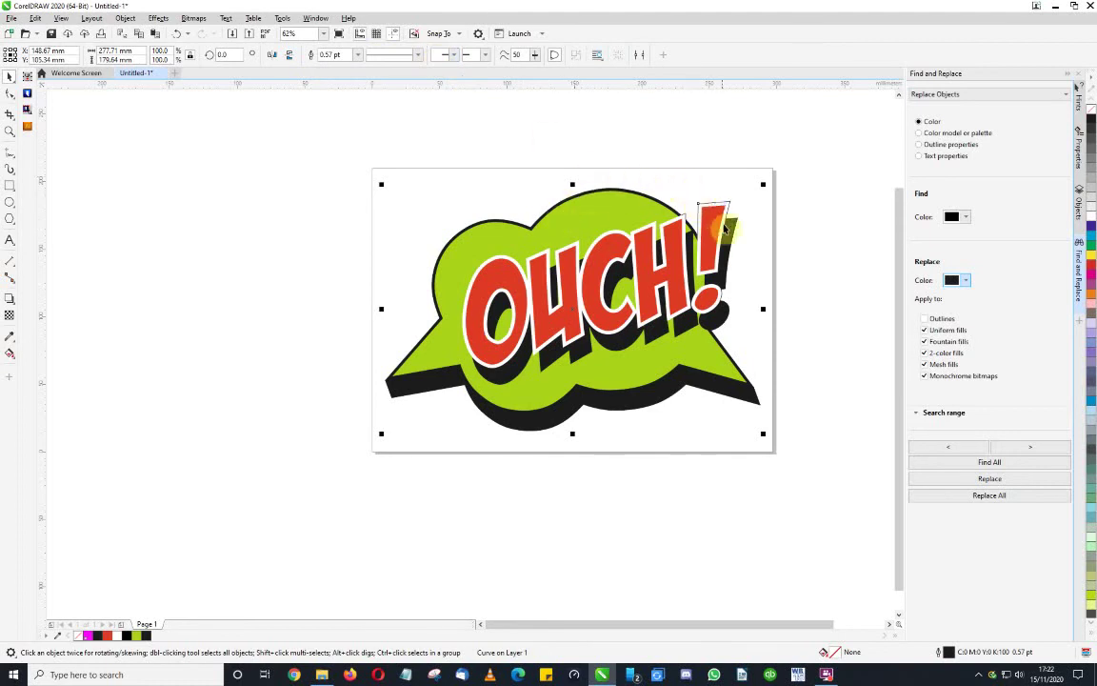
scroll(728, 201, "up", 3)
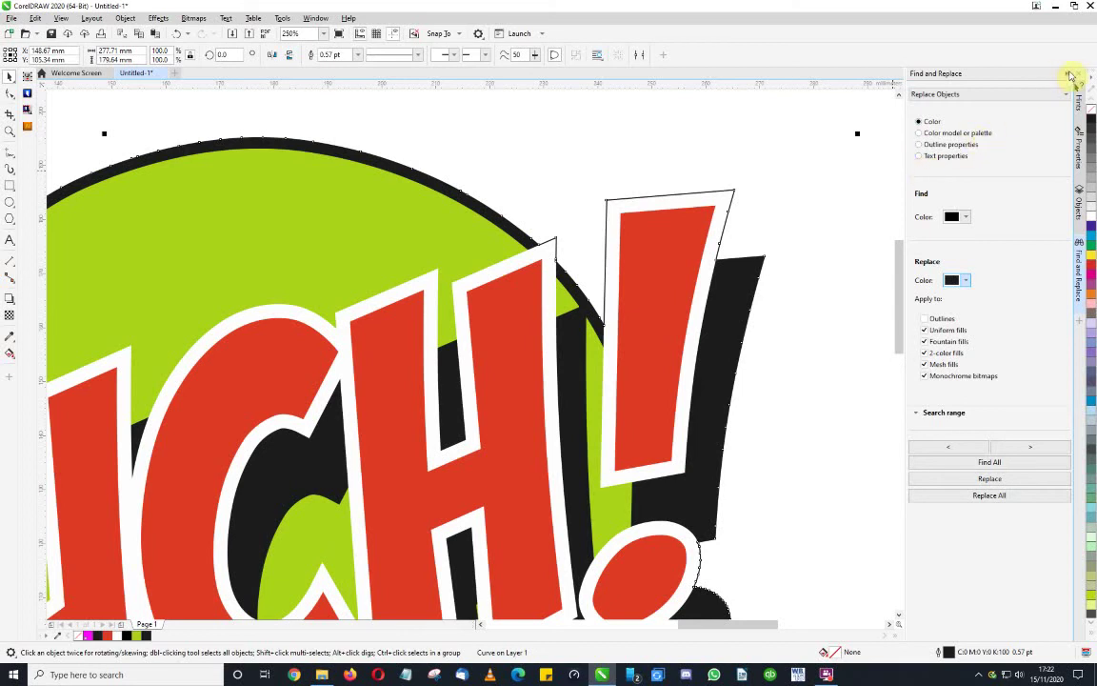
left_click(1071, 75)
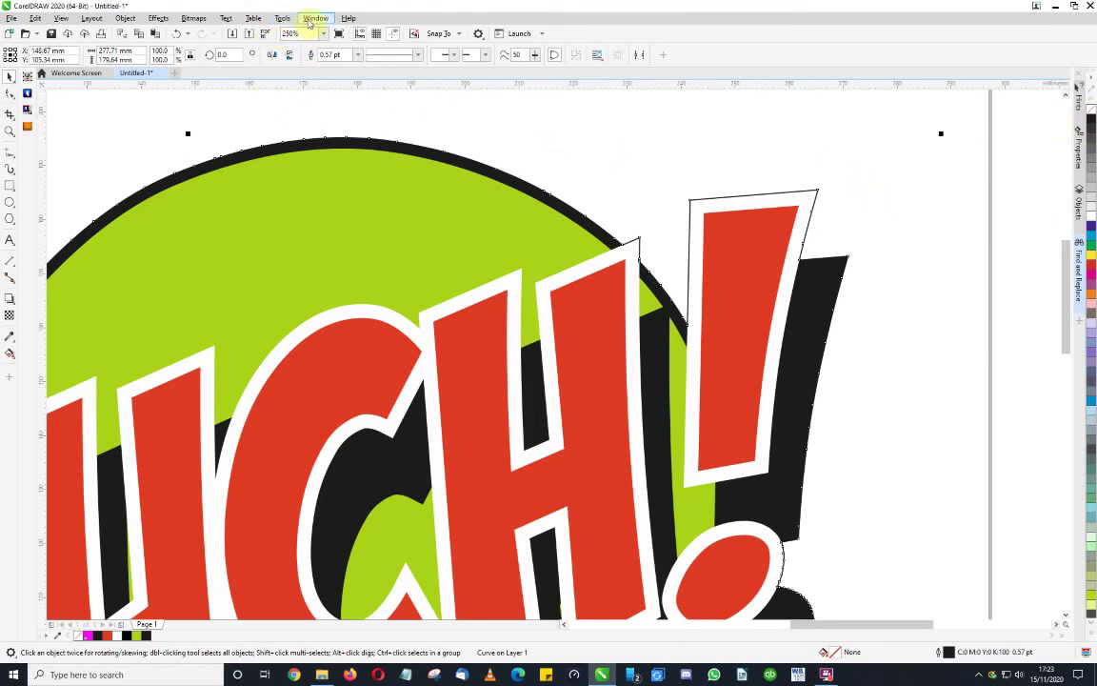
- Open the Palettes docker from Window > Color Palettes and enable the Roland VersaWorks palette
left_click(316, 19)
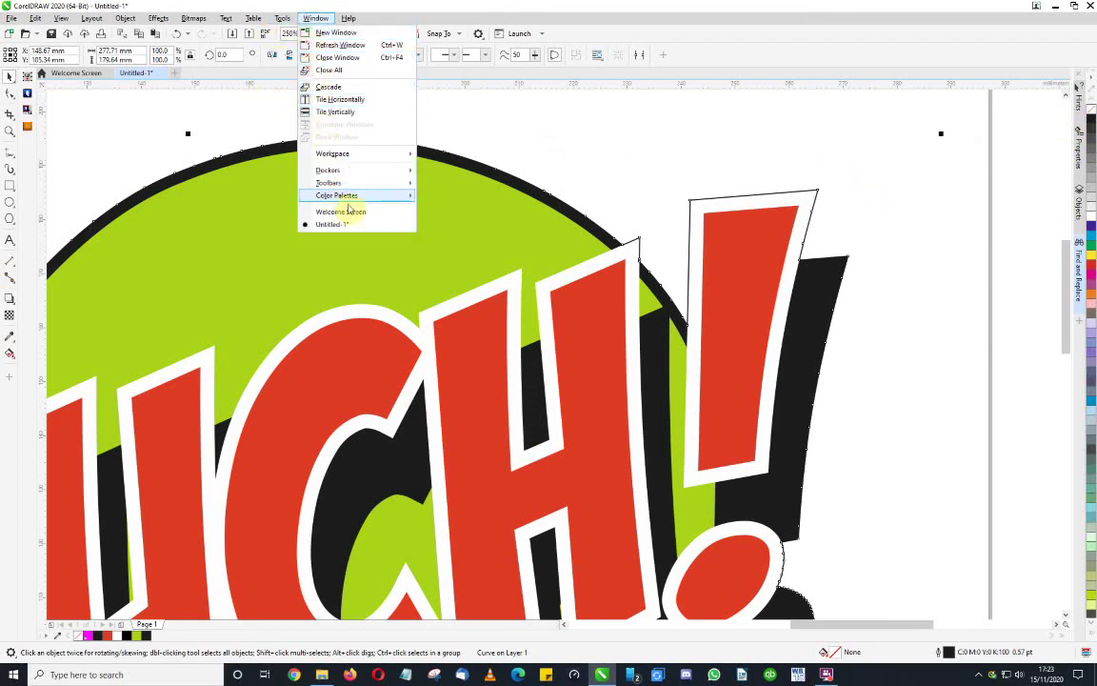
mouse_move(357, 197)
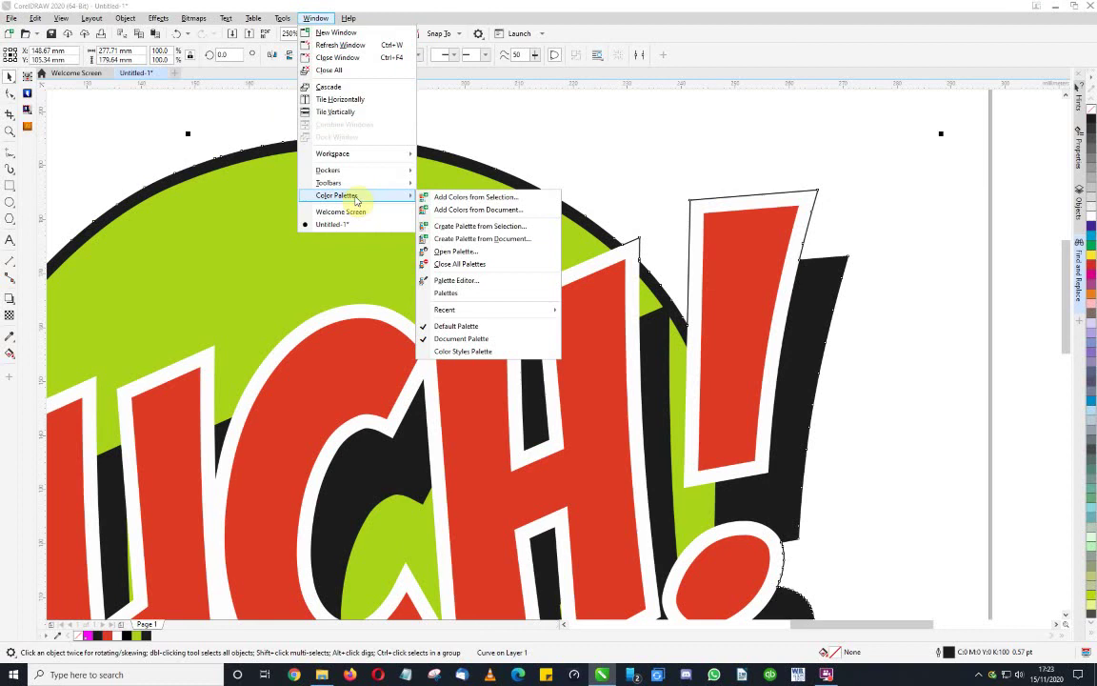
left_click(444, 294)
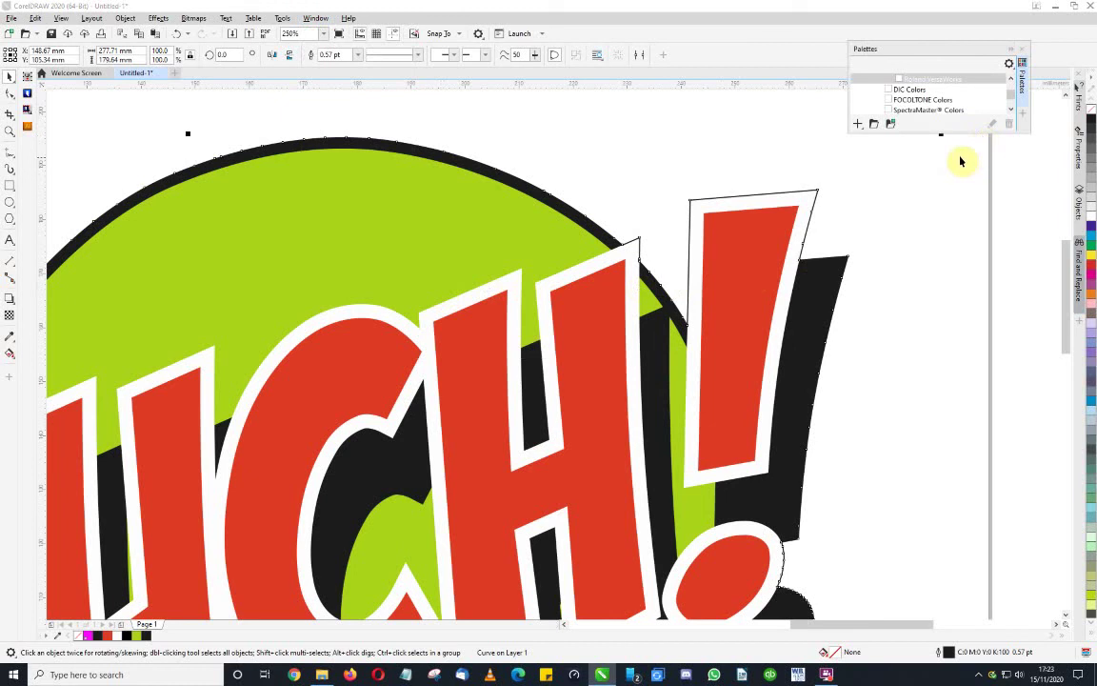
left_click_drag(950, 134, 980, 286)
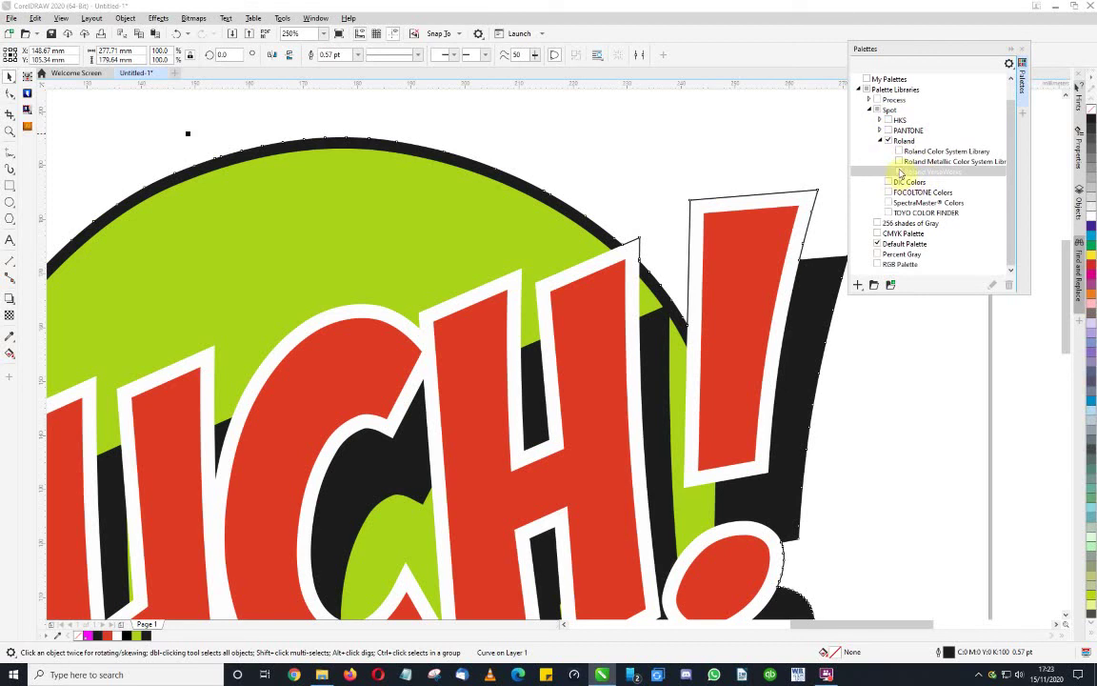
left_click(899, 172)
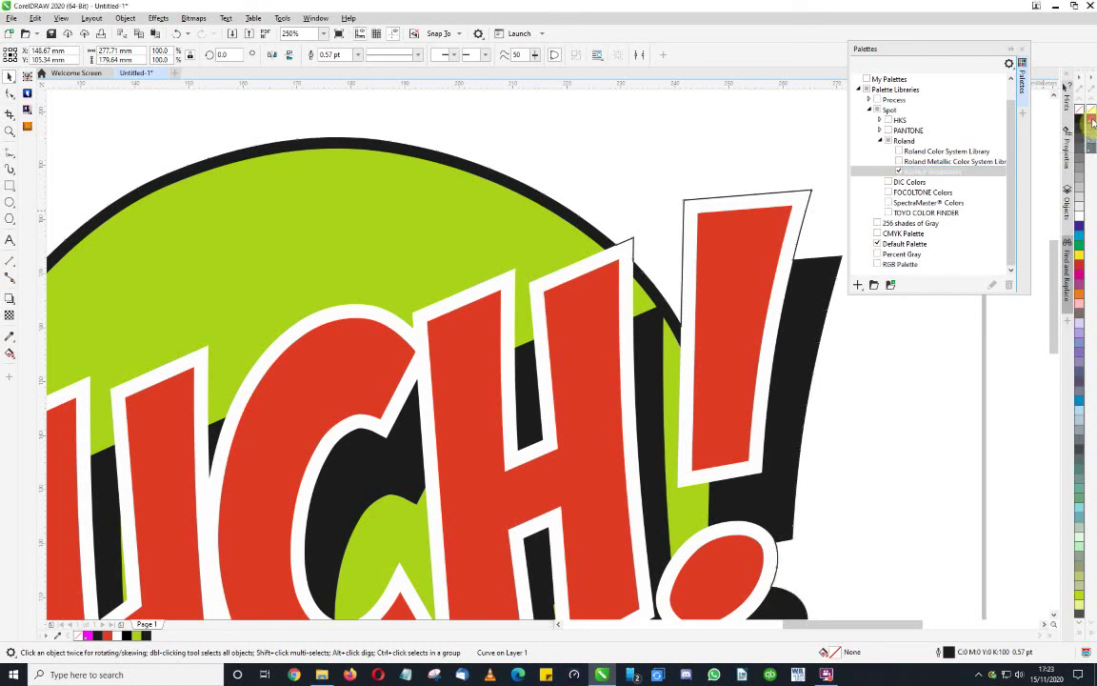
- Apply the CutContour swatch as the boundary's outline colour, then deselect to view it
right_click(1092, 118)
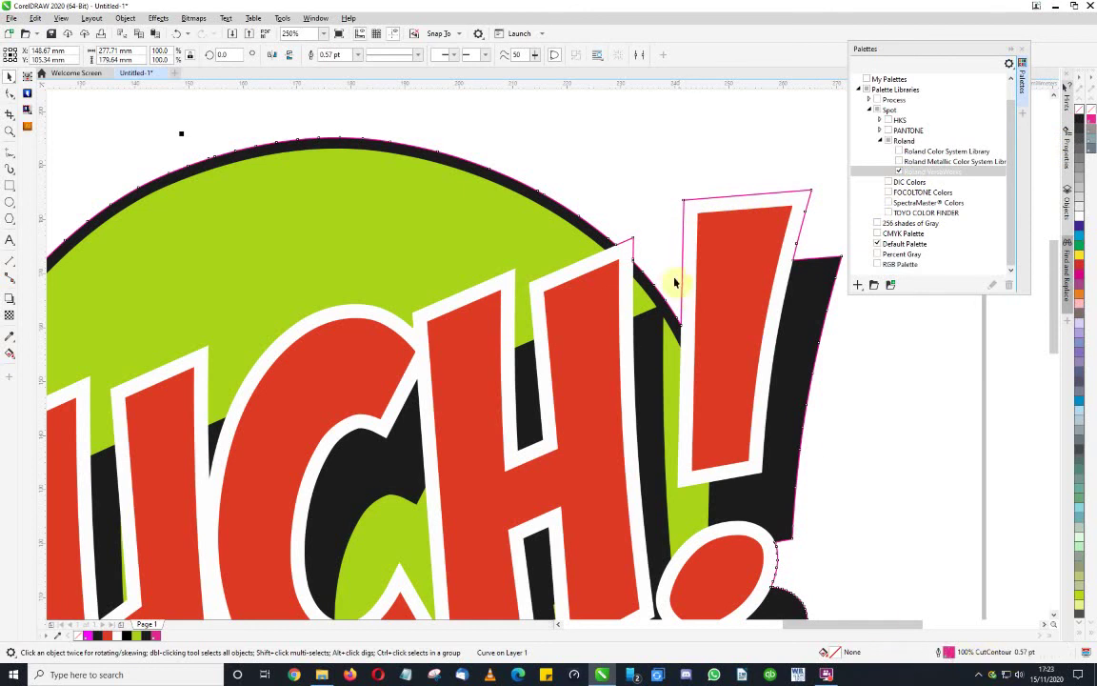
scroll(624, 264, "down", 4)
left_click(365, 169)
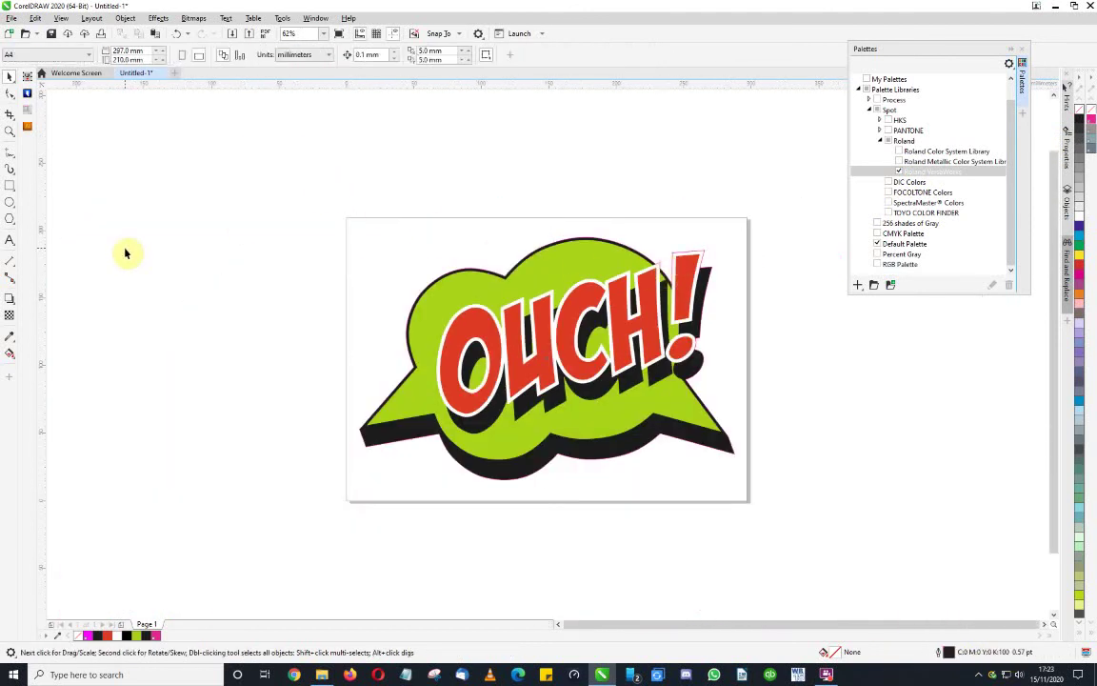